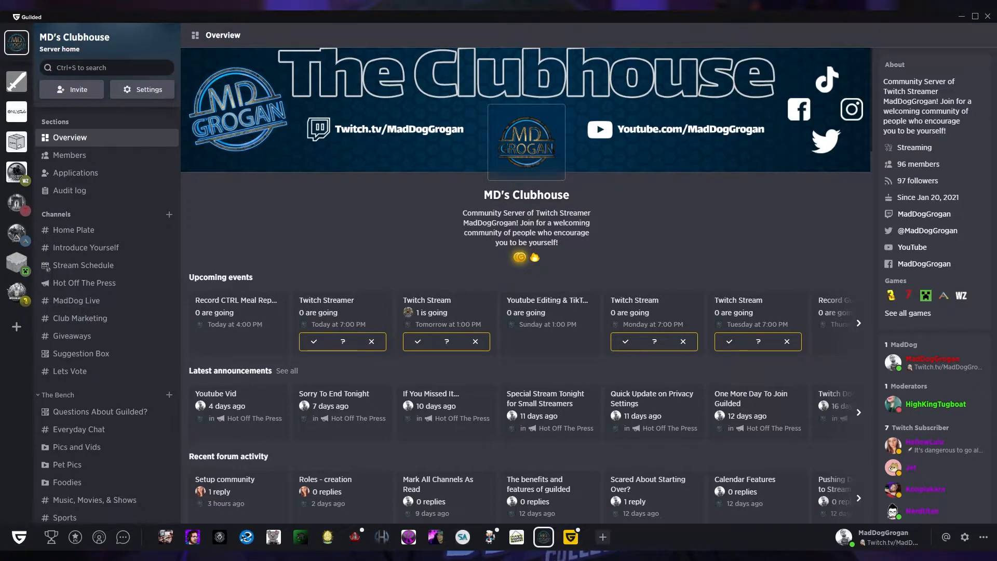
Read through the MD's Clubhouse overview, from recent activity to the pinned post's rules, server roles, charity, calendar, socials and merch sections.
scroll(526, 286, "down", 7)
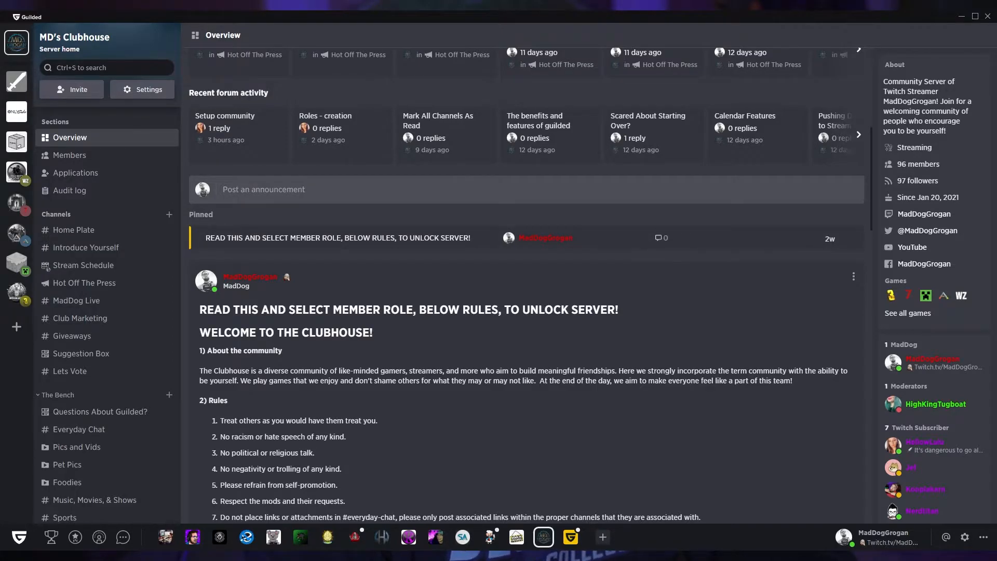
scroll(527, 285, "down", 1)
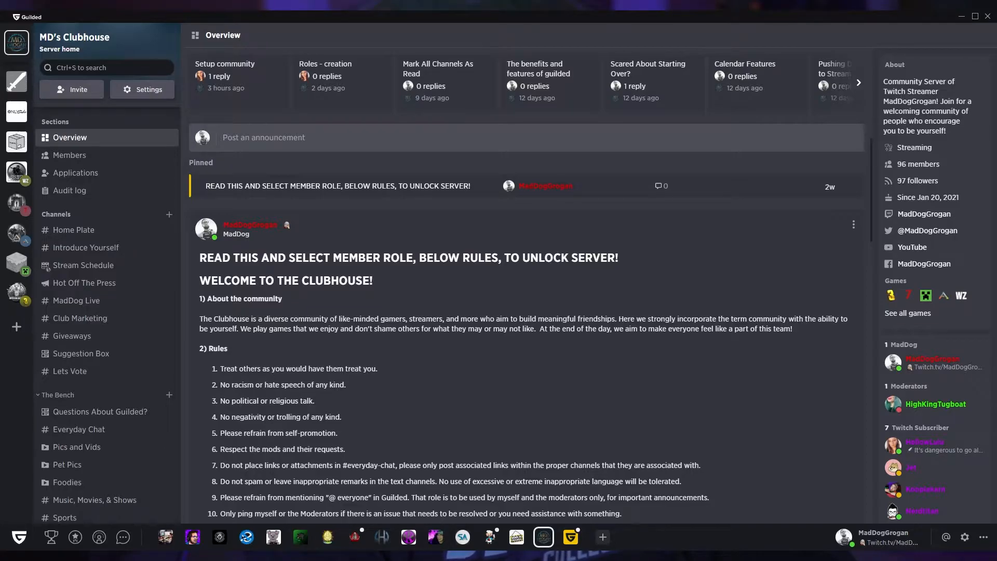
scroll(526, 286, "down", 7)
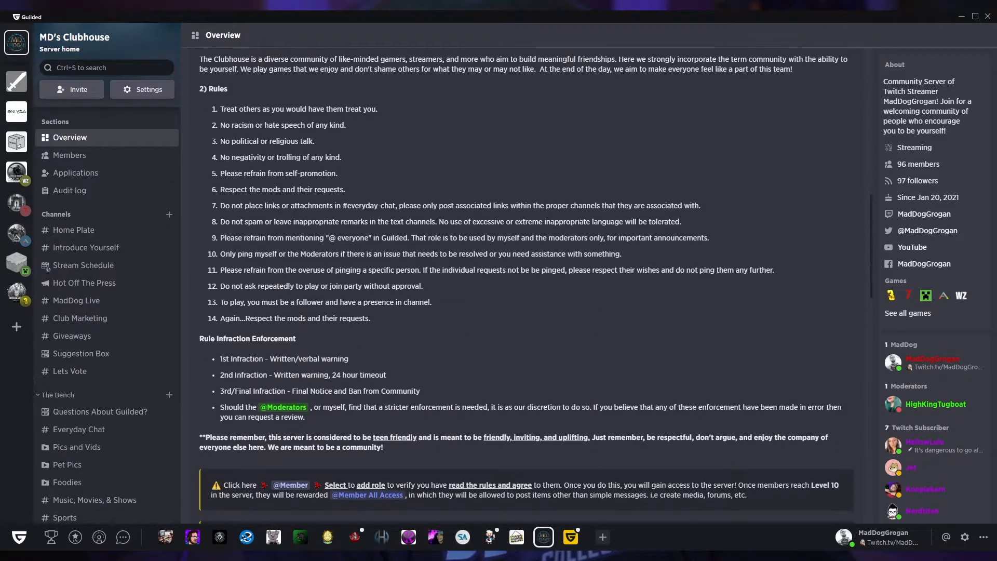
scroll(526, 285, "down", 2)
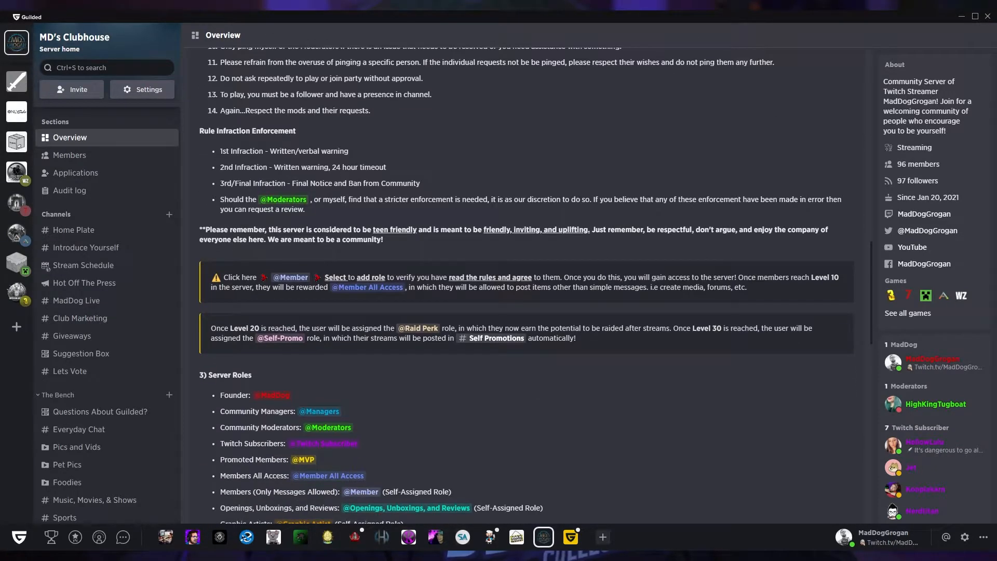
scroll(526, 285, "down", 1)
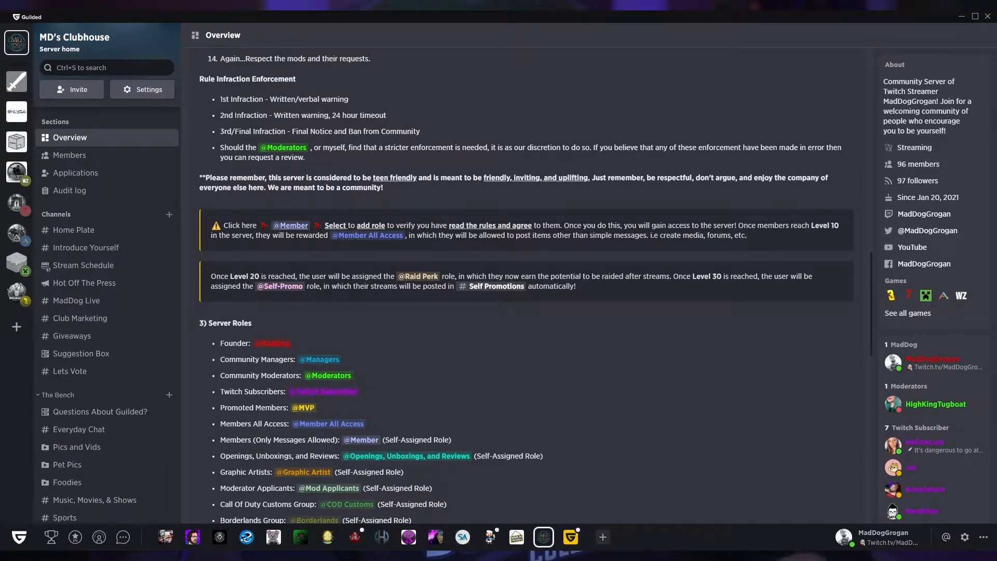
scroll(527, 304, "down", 1)
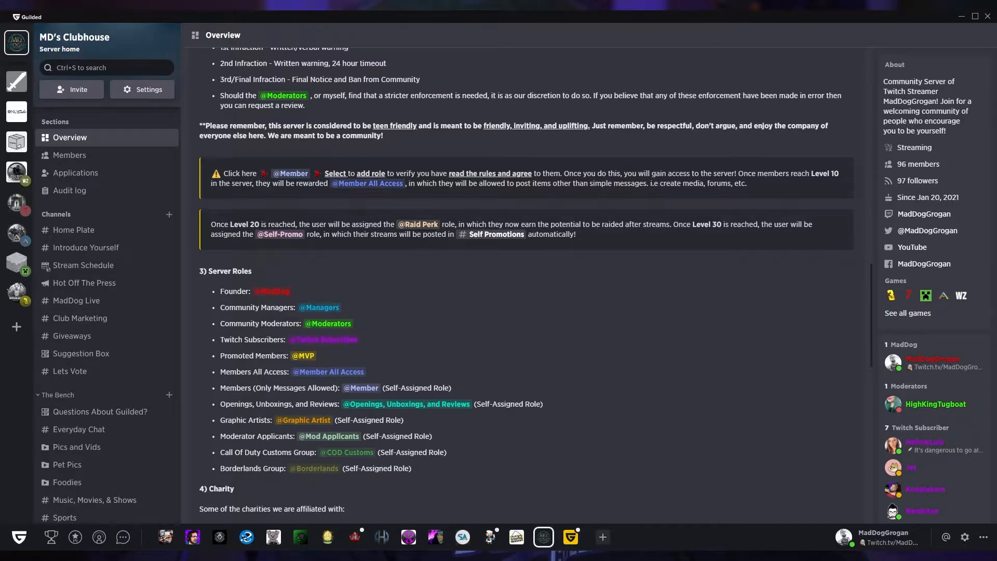
scroll(527, 285, "down", 4)
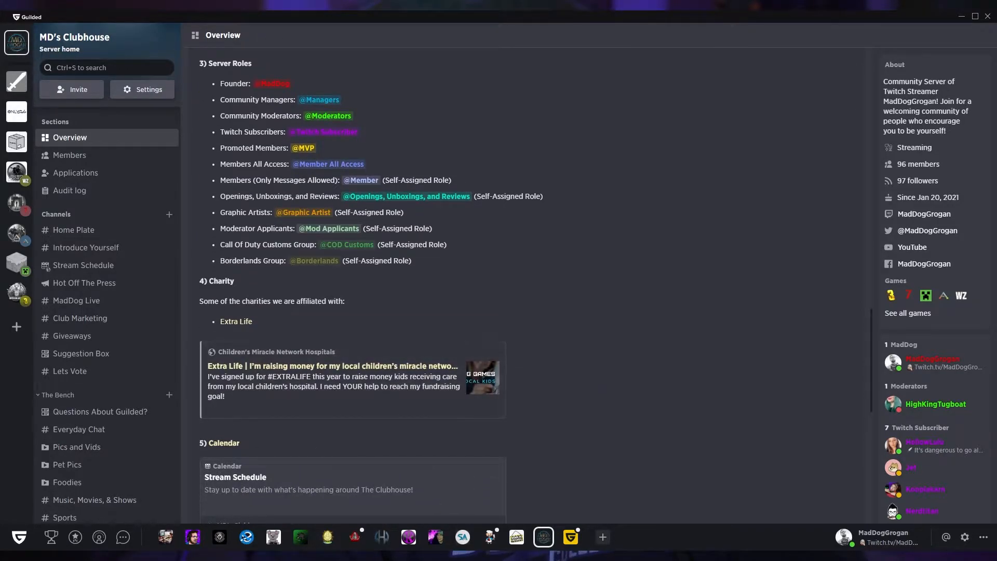
scroll(526, 284, "down", 5)
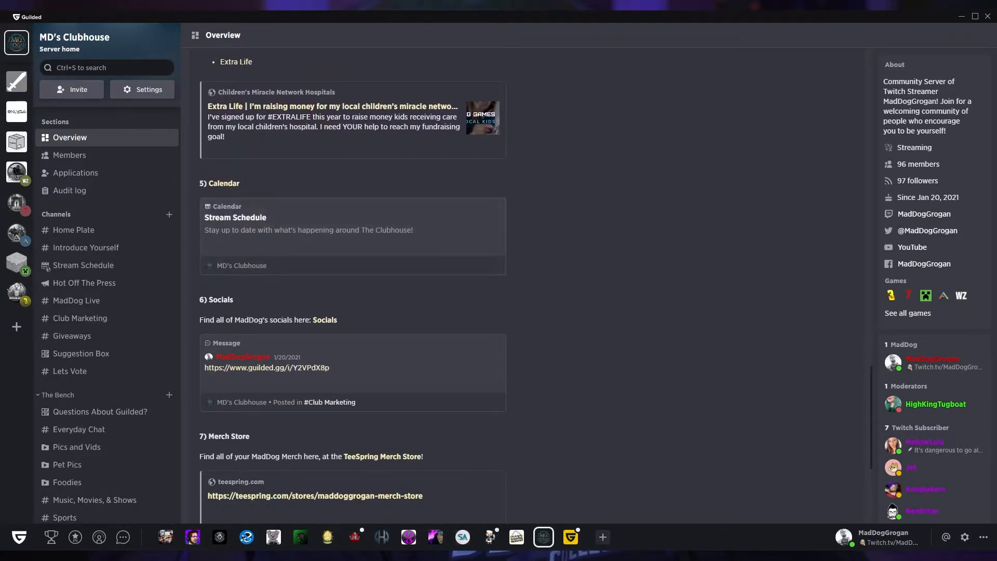
scroll(353, 270, "down", 3)
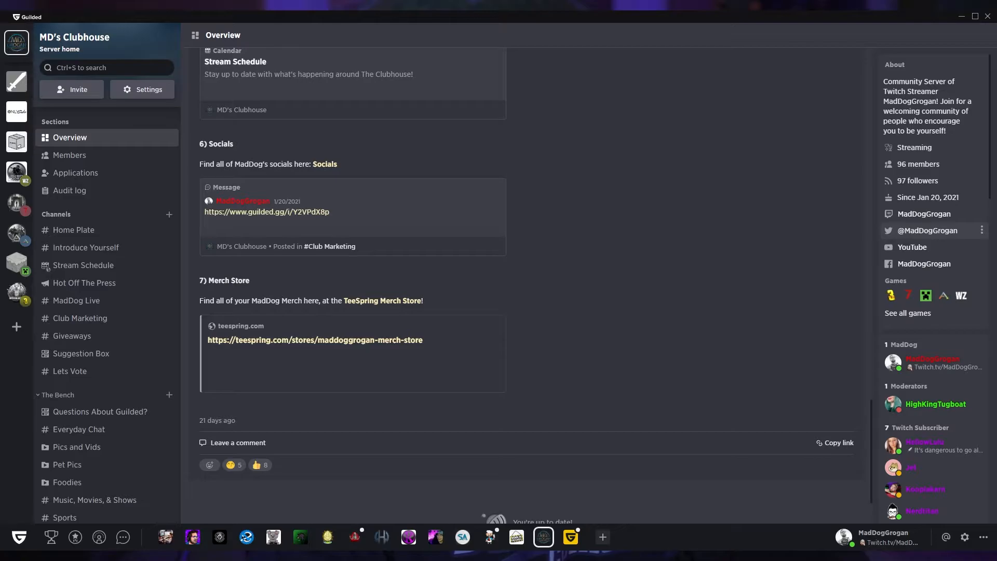
Examine the Clubhouse's member list grouped by role and its list of channels.
scroll(930, 230, "down", 3)
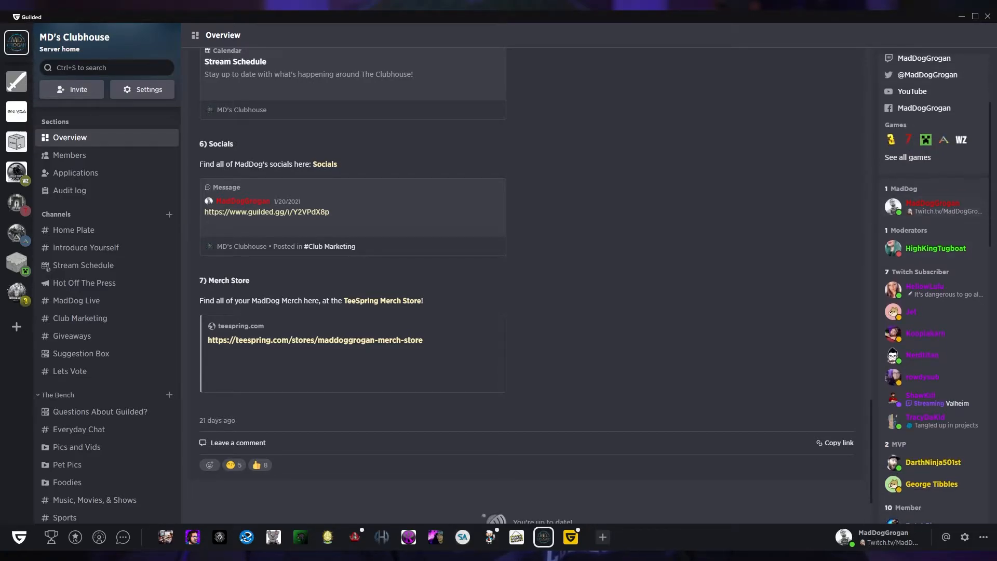
scroll(935, 172, "down", 3)
scroll(935, 208, "down", 3)
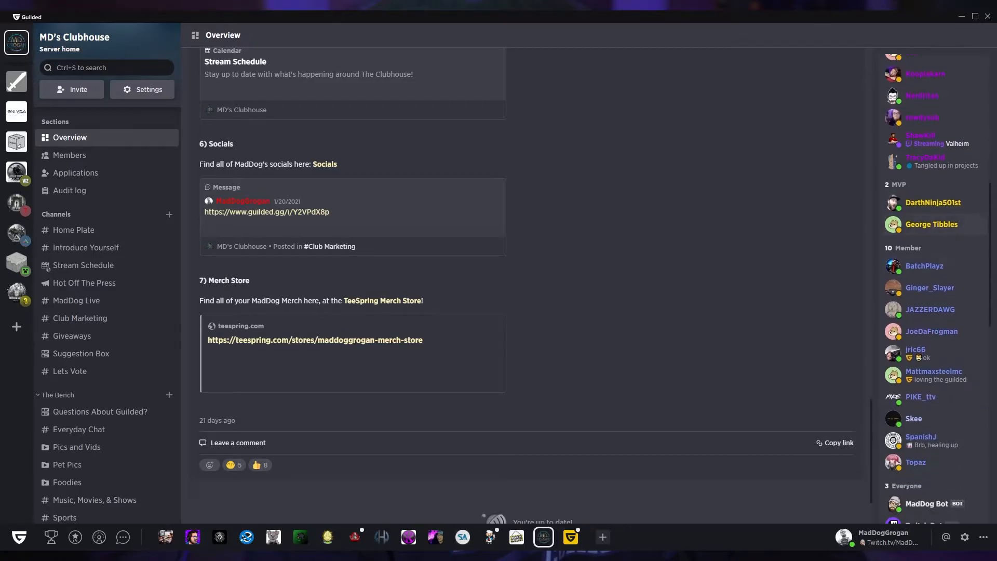
scroll(935, 208, "up", 5)
scroll(935, 230, "up", 1)
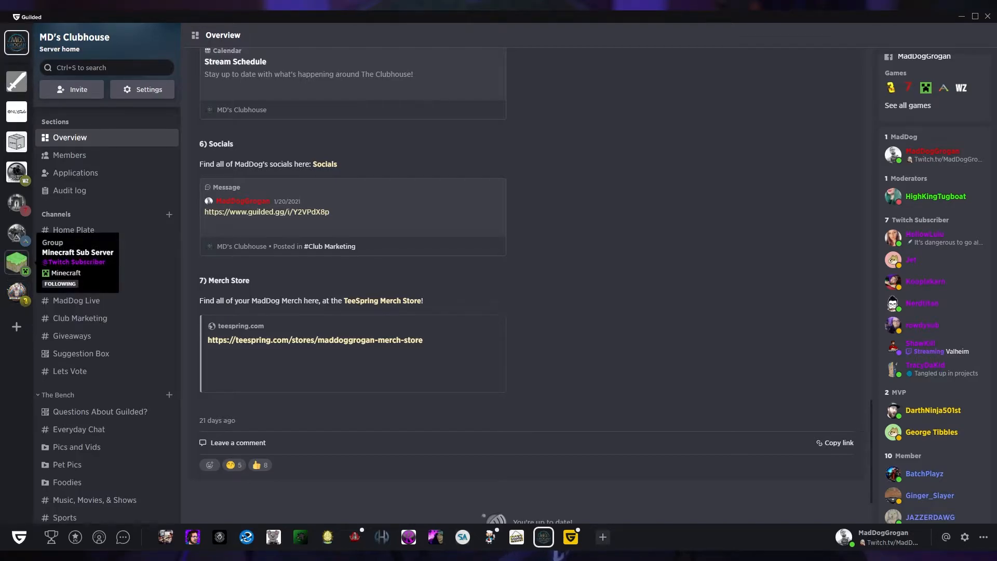
scroll(104, 306, "down", 15)
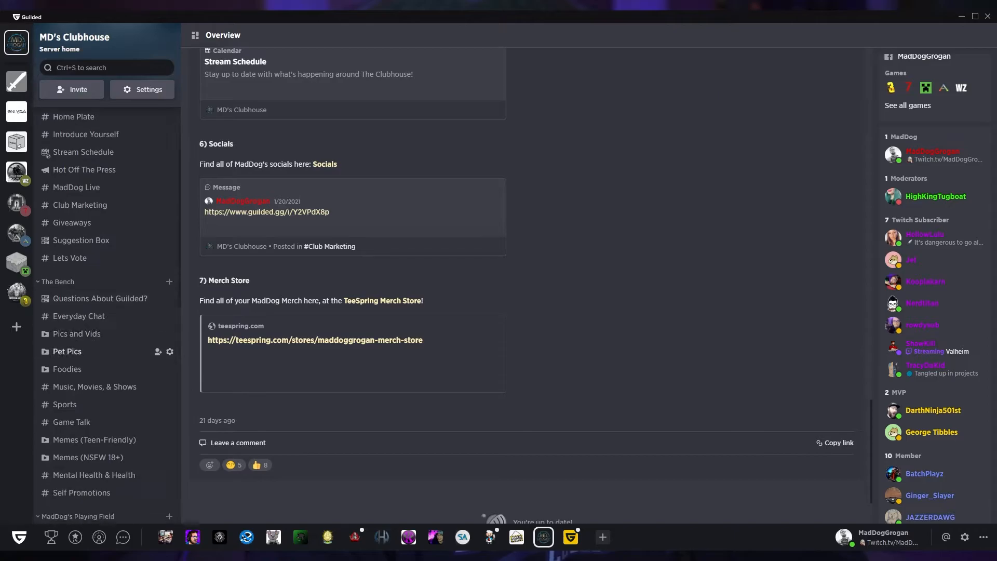
scroll(104, 319, "up", 15)
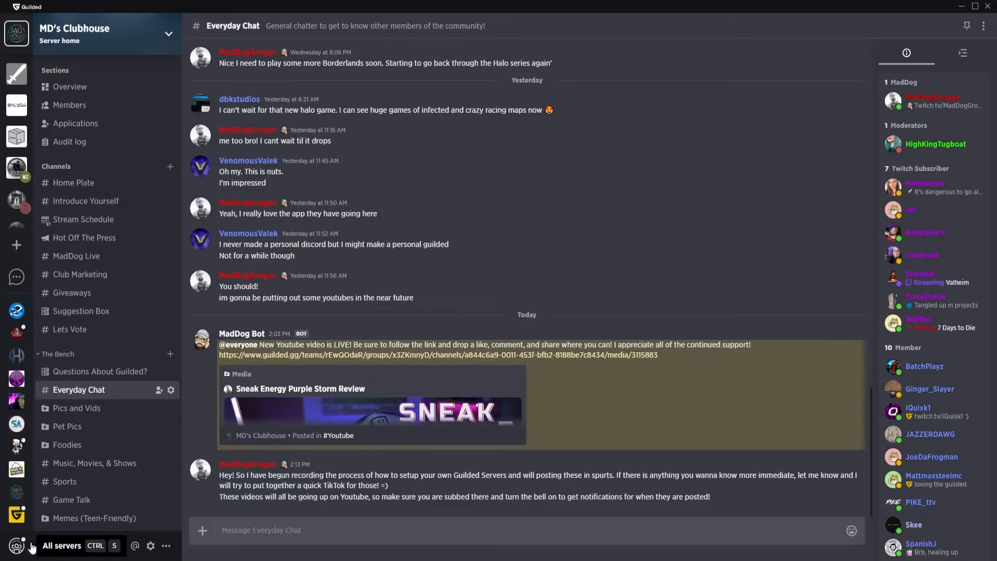
Start creating a new server from the full server list and upload the "Work in Progress" sign image as its avatar.
mouse_move(619, 171)
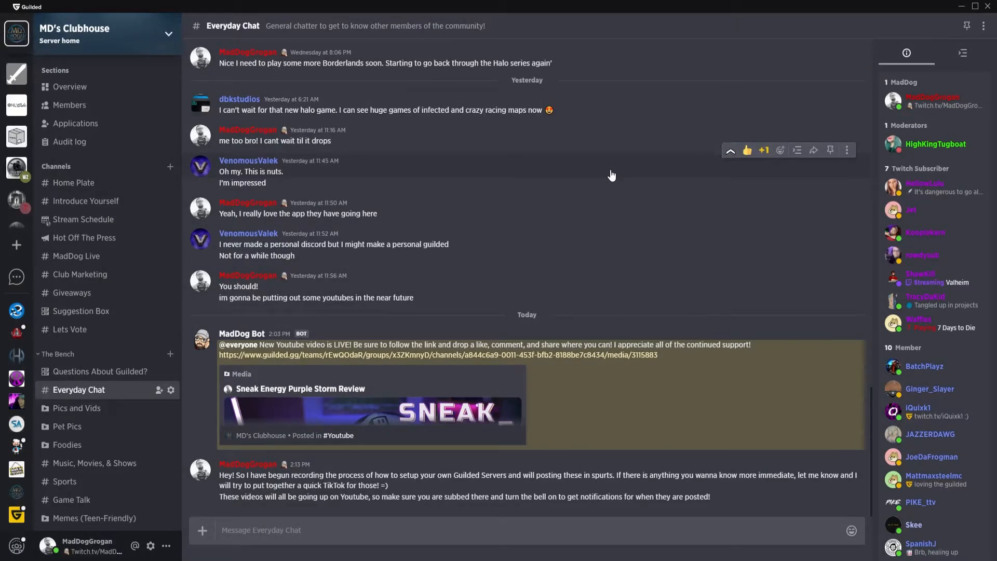
key("ctrl+s")
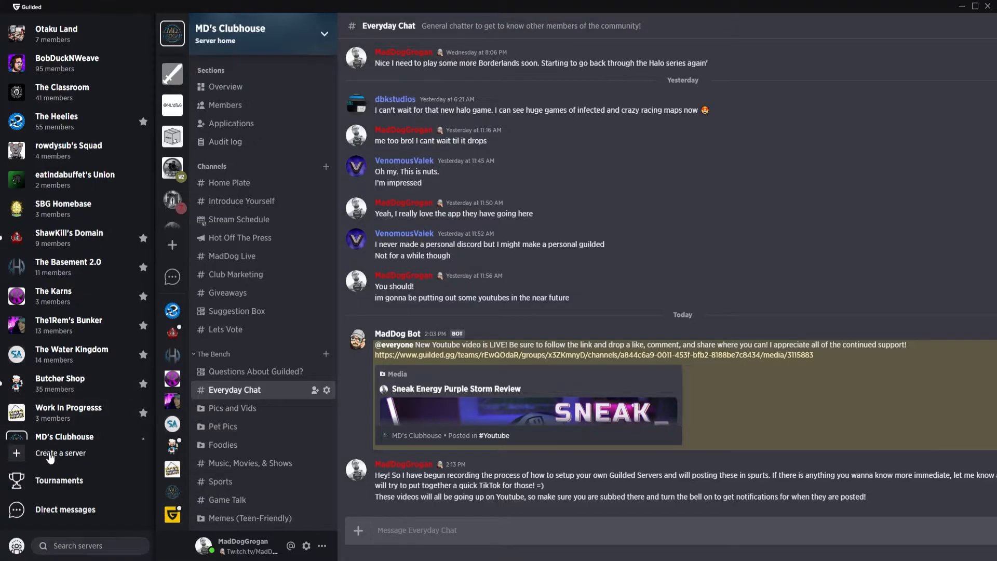
left_click(49, 456)
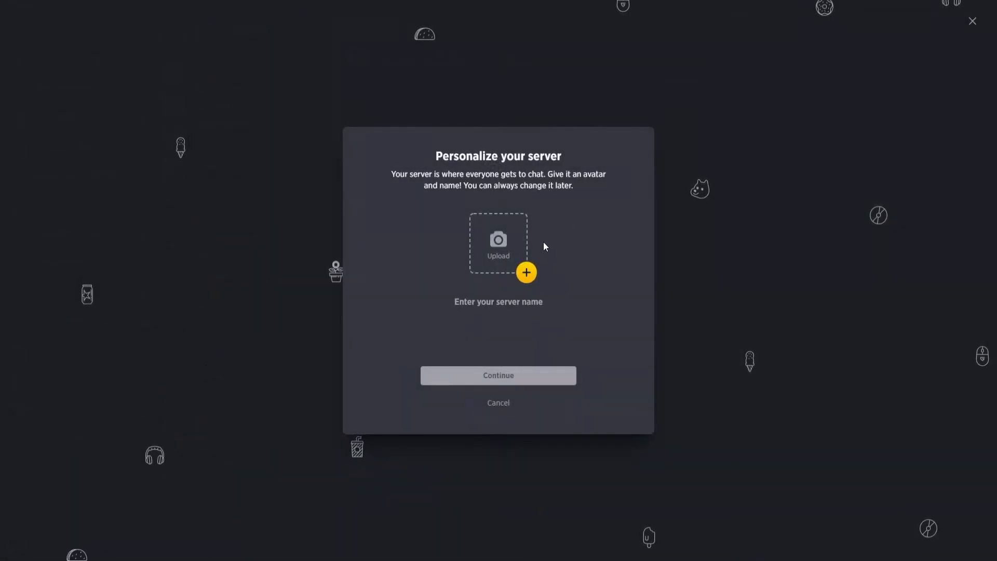
left_click(525, 273)
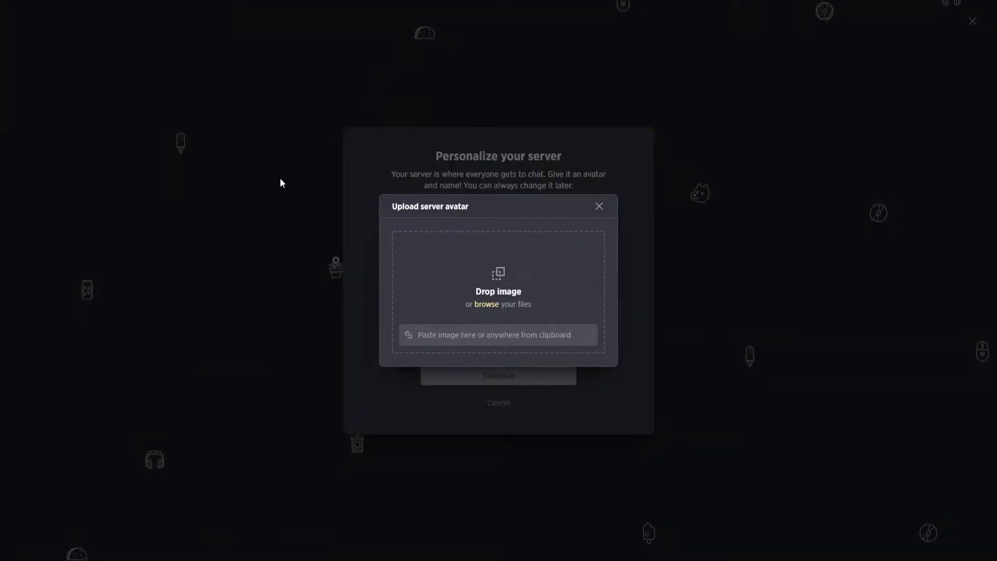
key("ctrl+v")
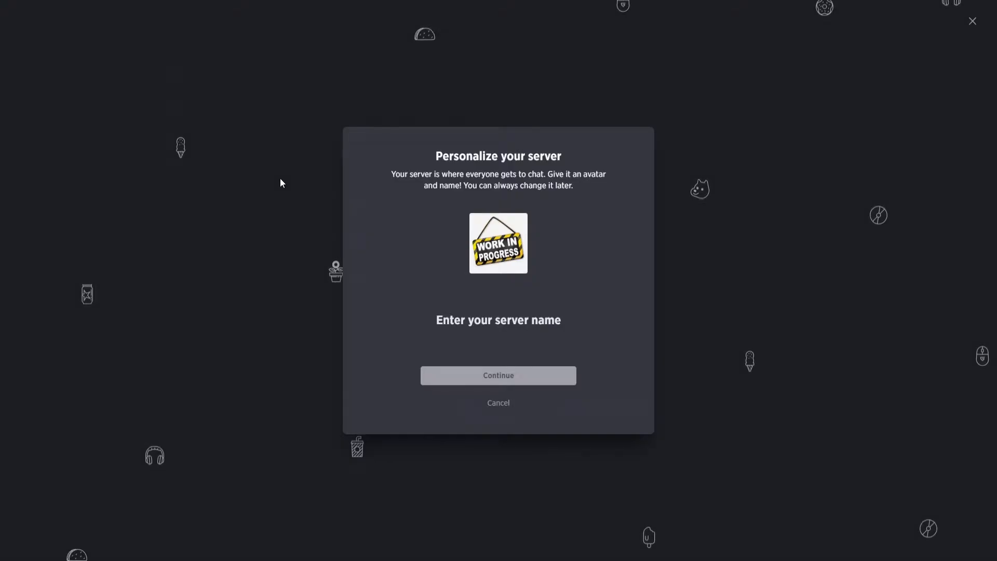
Name the new server "The Best Server pt 2" and proceed to the game selection.
left_click(545, 346)
type("The d")
key("BackSpace")
type("Best Server")
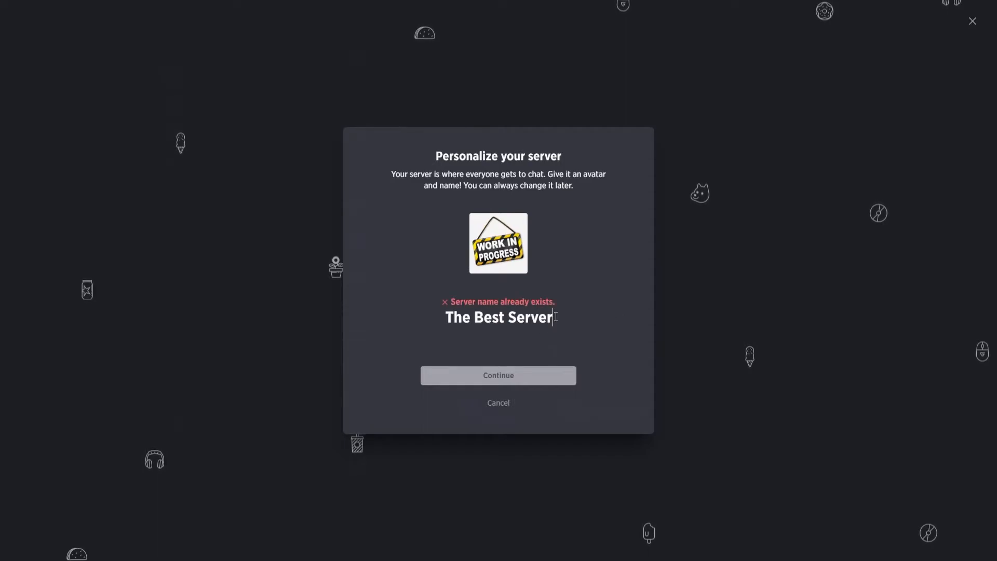
left_click_drag(556, 317, 396, 316)
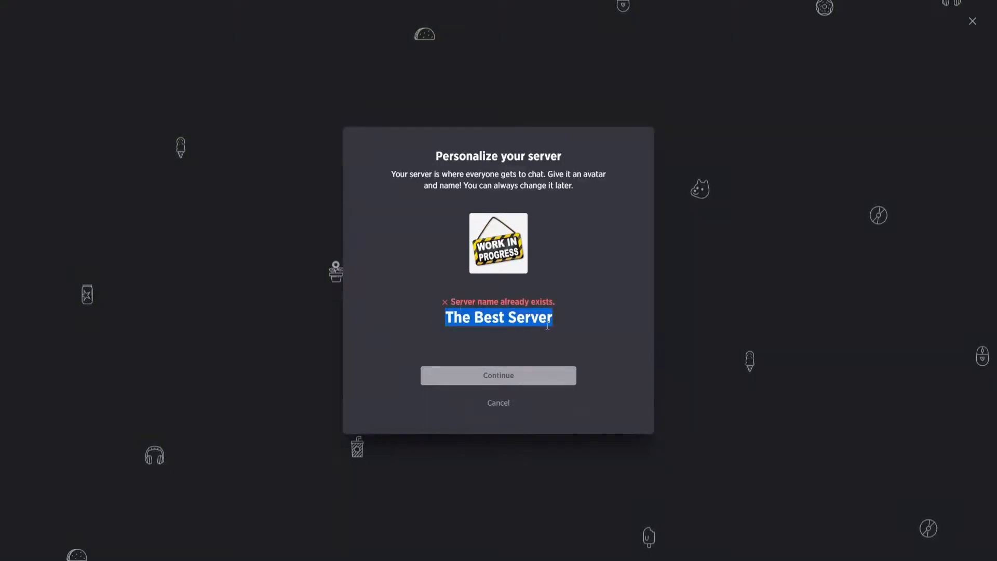
left_click(575, 323)
type("pt 2")
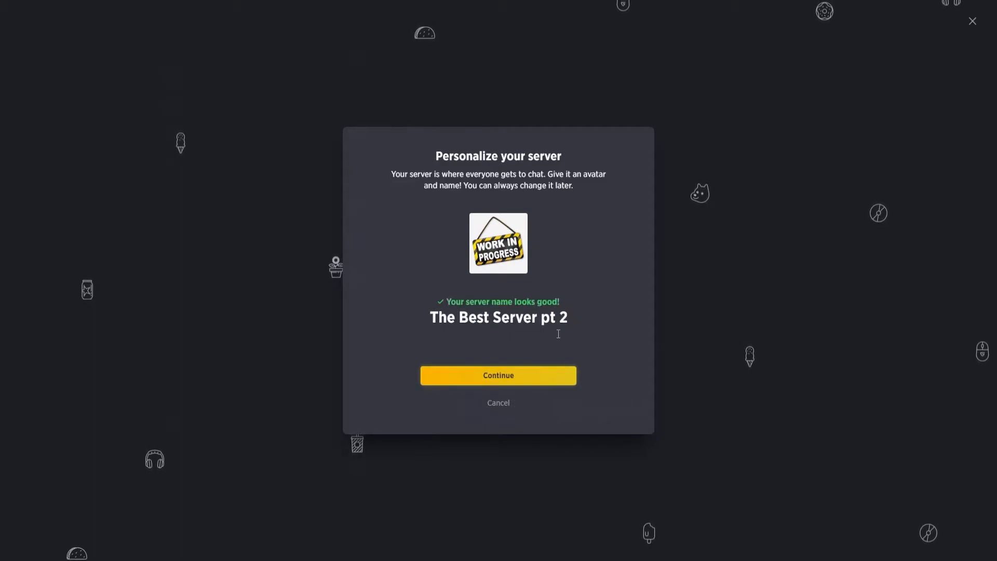
left_click(513, 379)
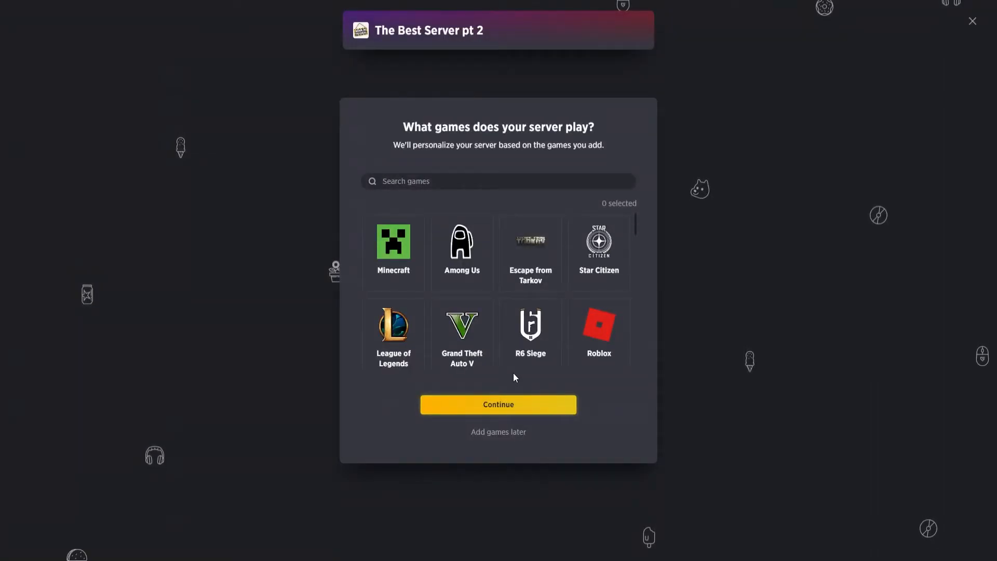
Add Minecraft, Among Us and COD: Warzone as the server's games and proceed to the game information.
left_click(387, 239)
left_click(472, 249)
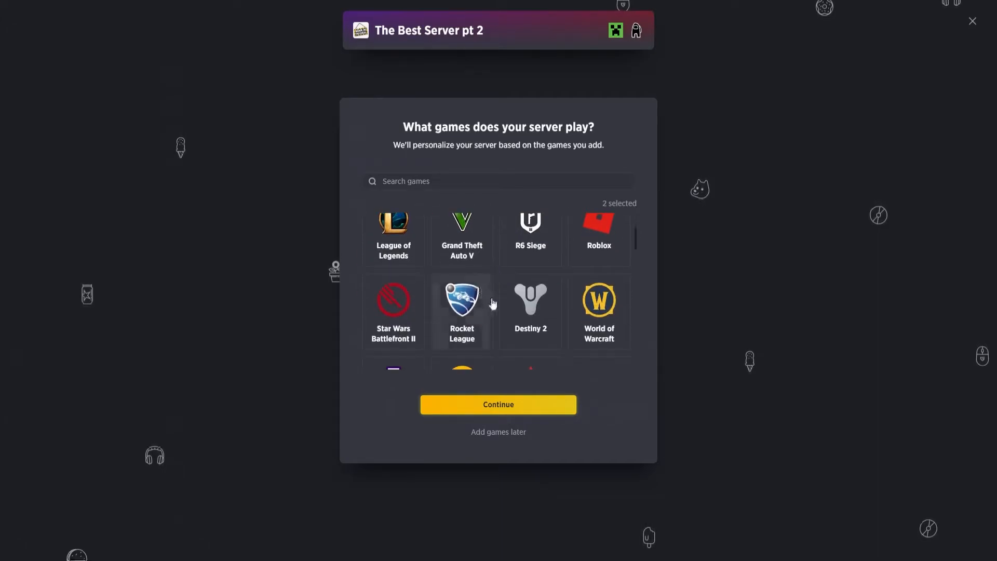
scroll(615, 310, "down", 2)
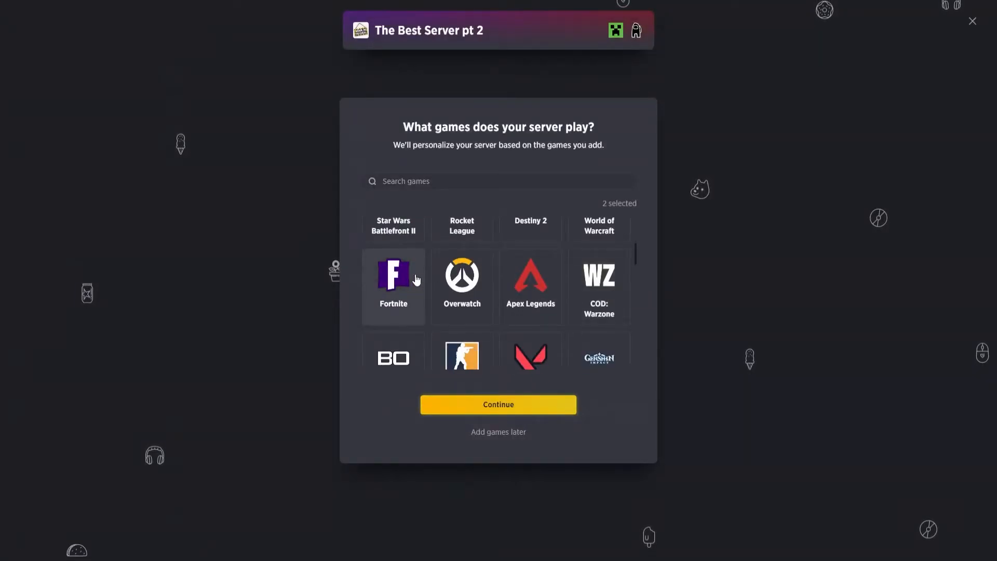
left_click(574, 289)
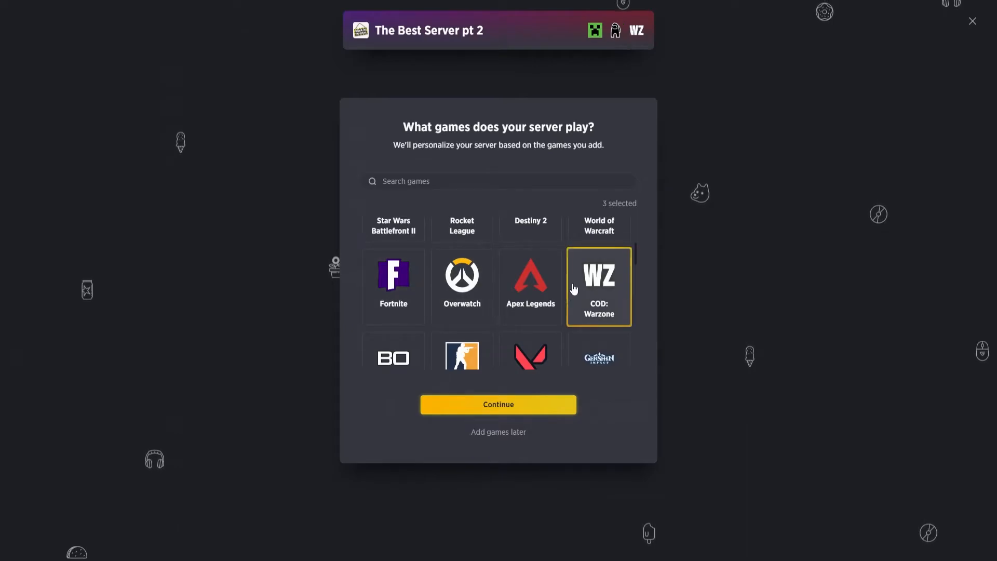
left_click(483, 406)
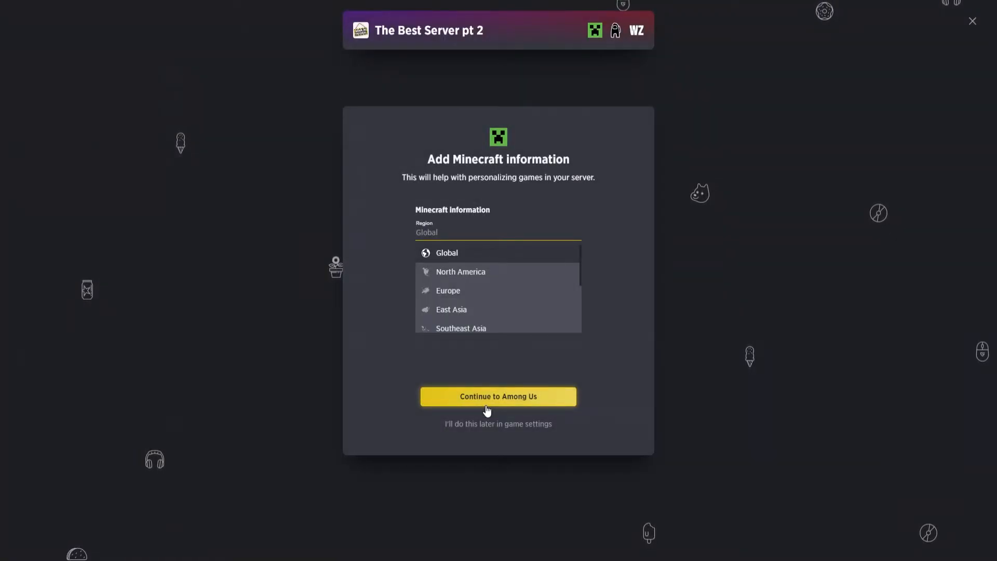
Choose North America as the Minecraft region and leave the remaining game information for the game settings.
left_click(493, 271)
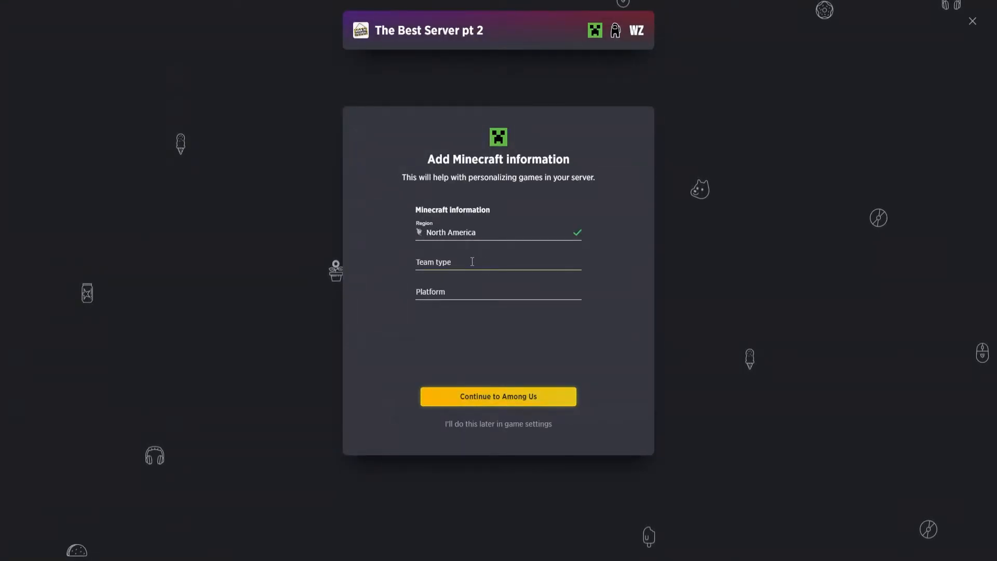
left_click(472, 261)
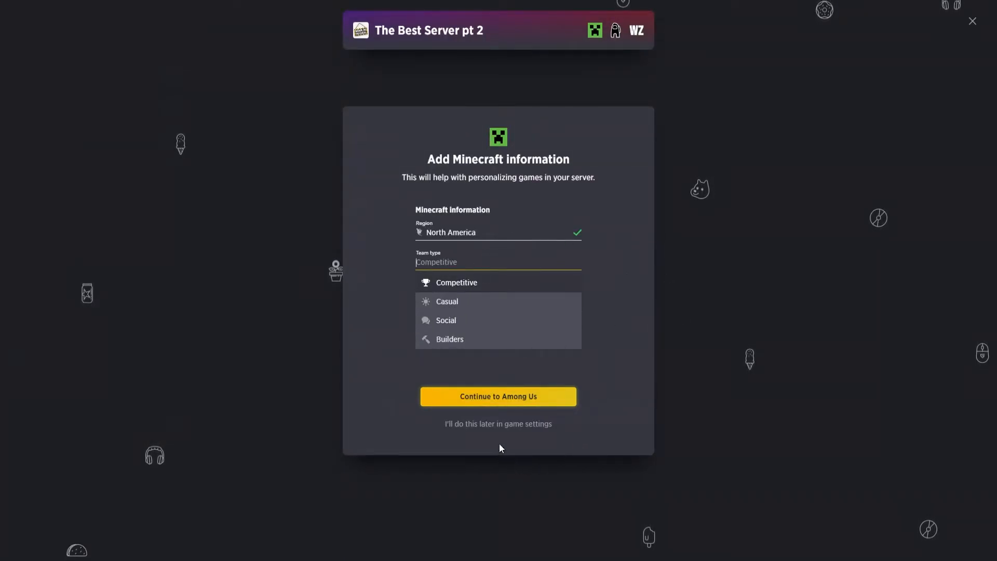
left_click(514, 425)
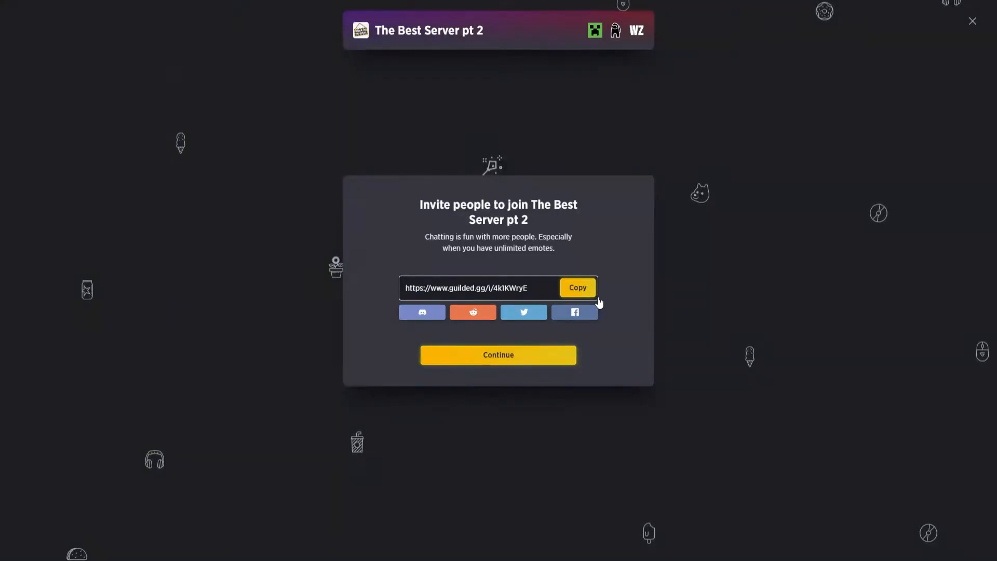
Complete the server setup without sharing the invite link and enter the new server.
left_click(494, 361)
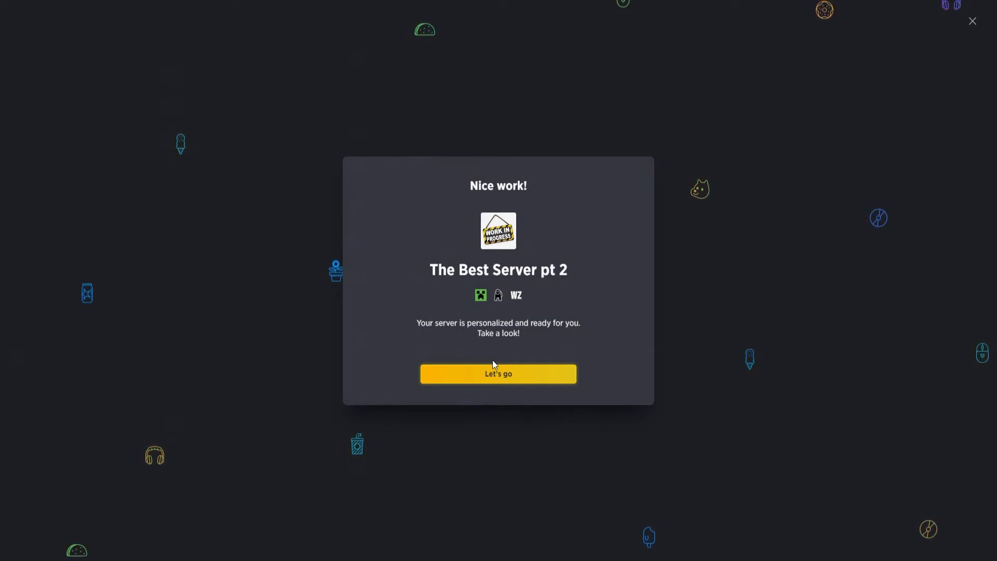
left_click(513, 381)
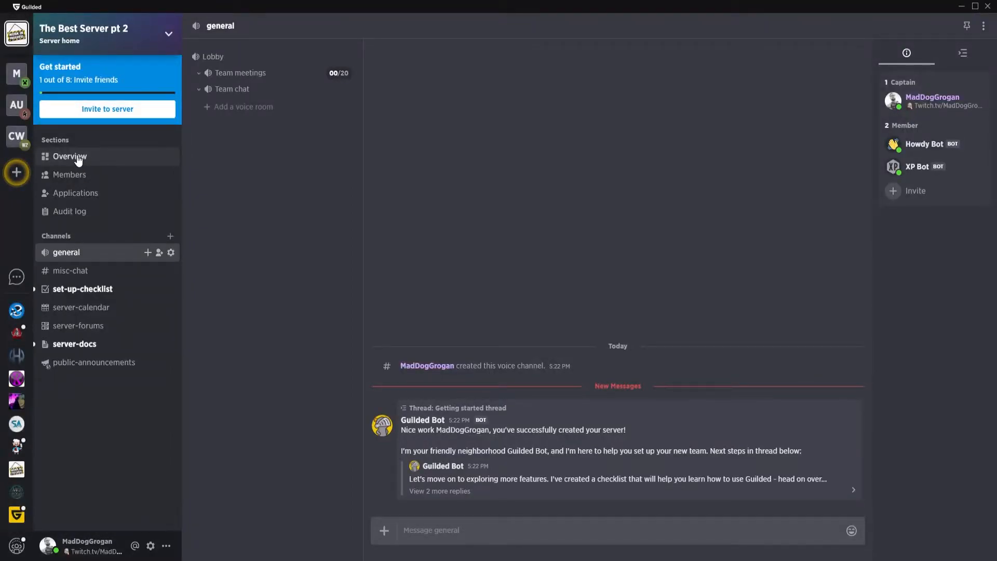
Look through the new server's overview, members and applications pages.
left_click(80, 158)
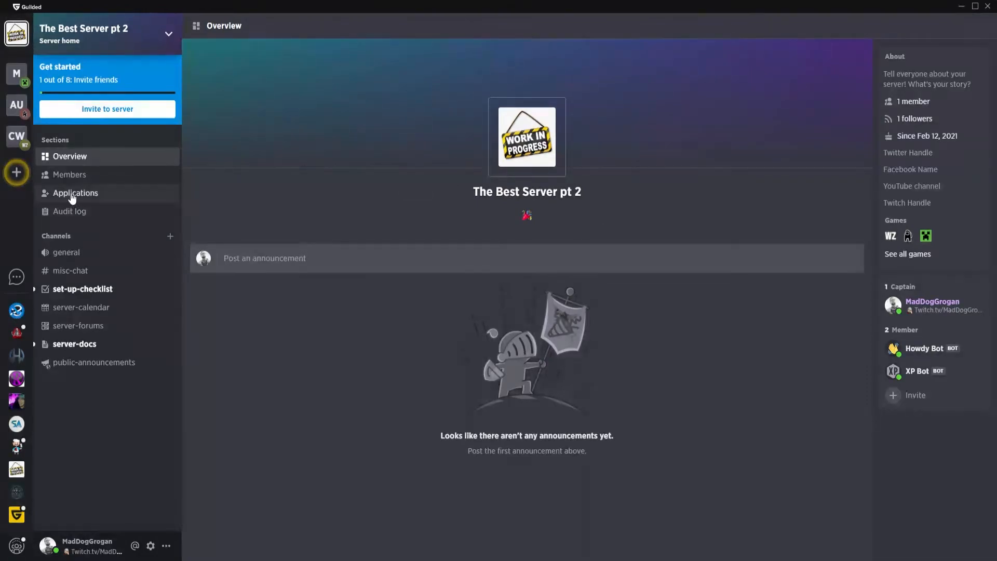
left_click(86, 179)
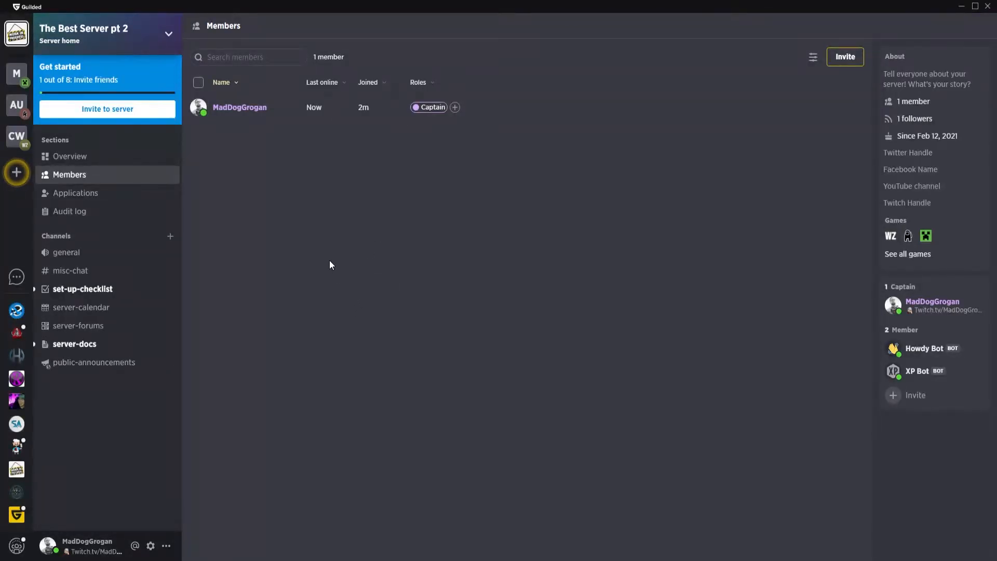
left_click(74, 194)
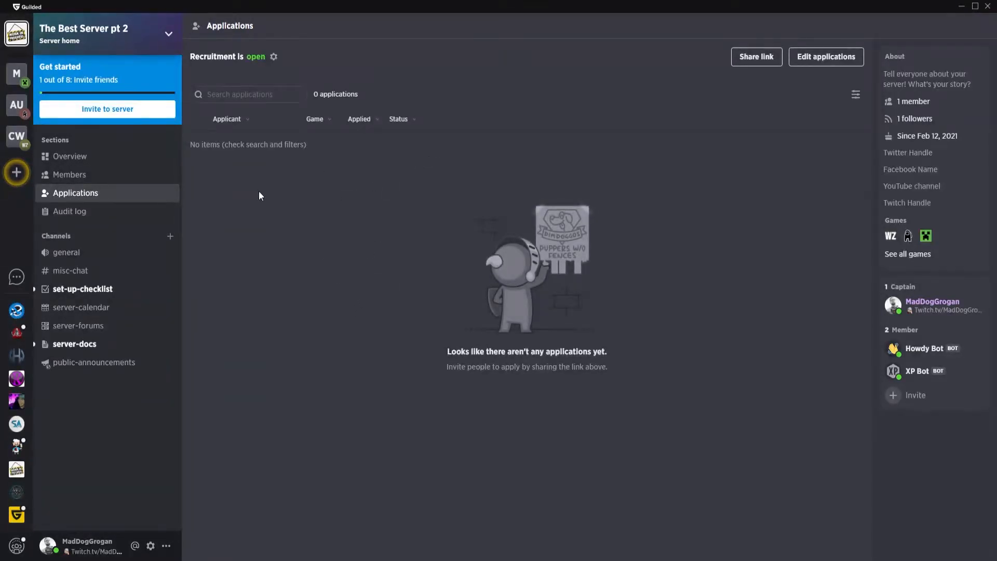
Review the server's audit log and look through the overview page of the server settings.
left_click(101, 211)
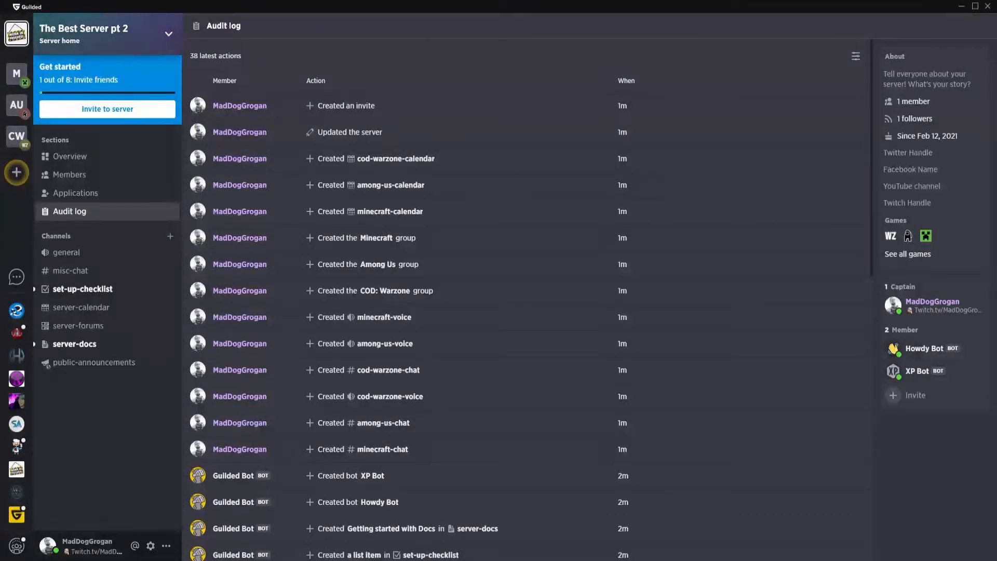
left_click(141, 33)
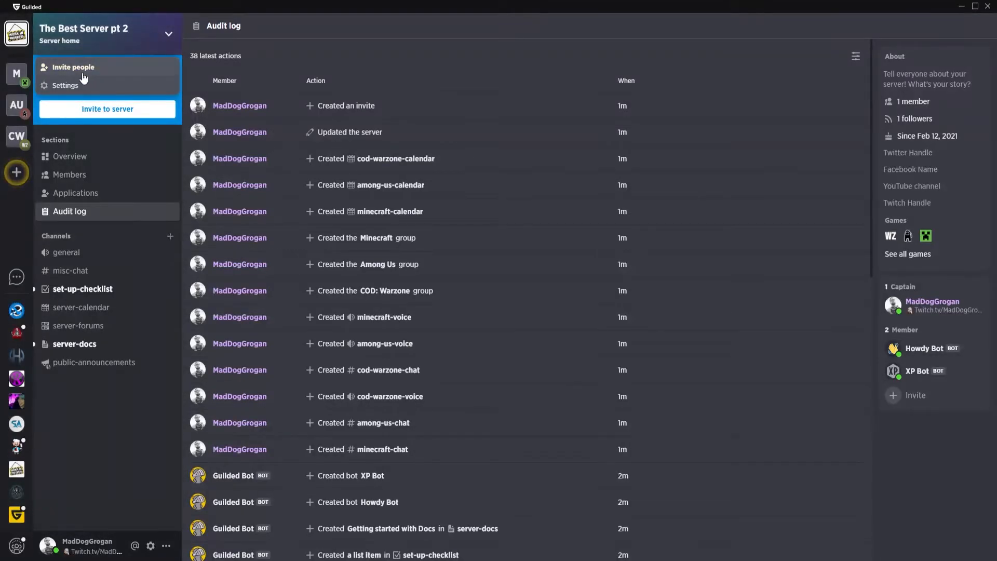
left_click(75, 87)
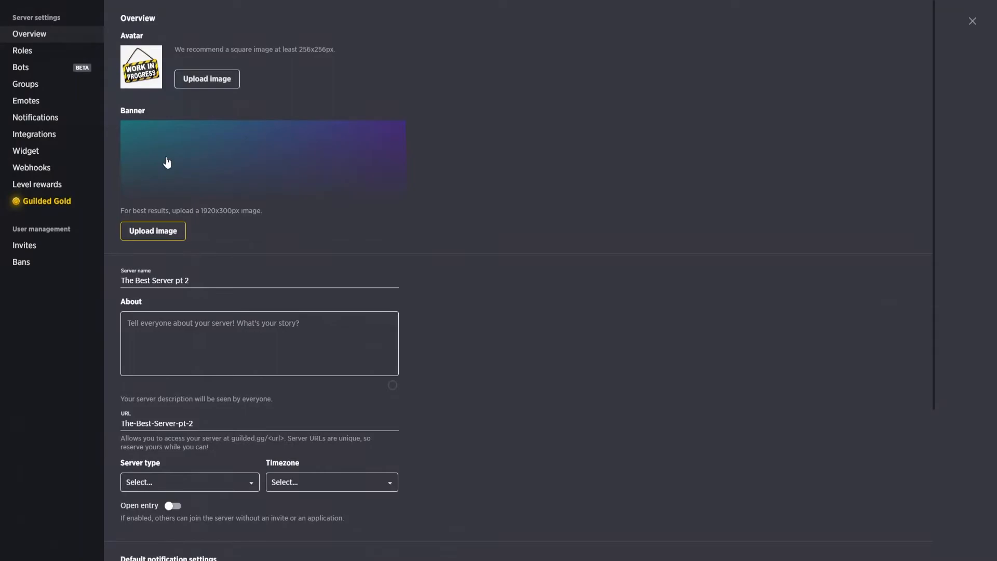
scroll(174, 126, "down", 4)
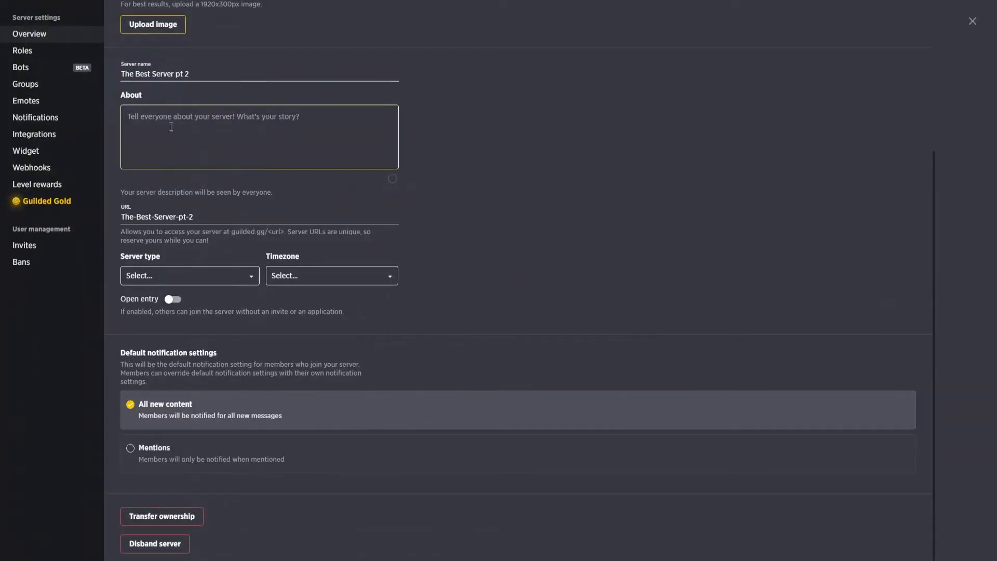
Examine the available server type and timezone options in the server settings without choosing any.
left_click(220, 278)
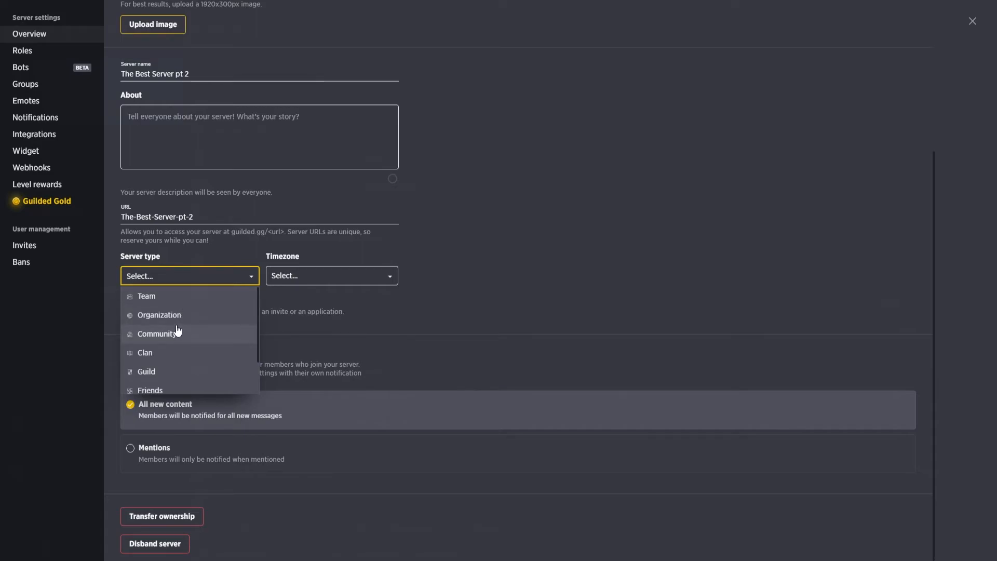
scroll(179, 323, "down", 2)
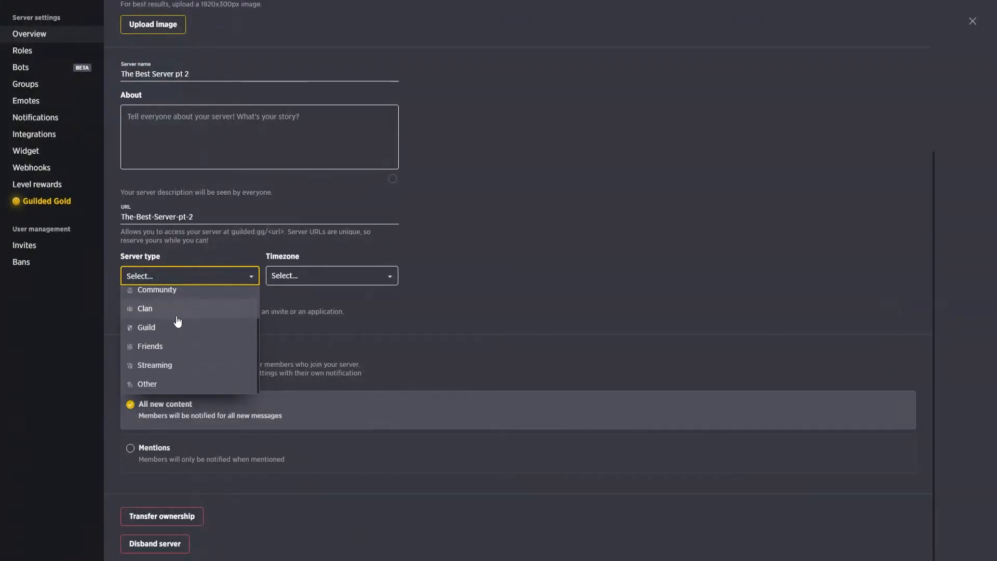
left_click(523, 271)
left_click(331, 280)
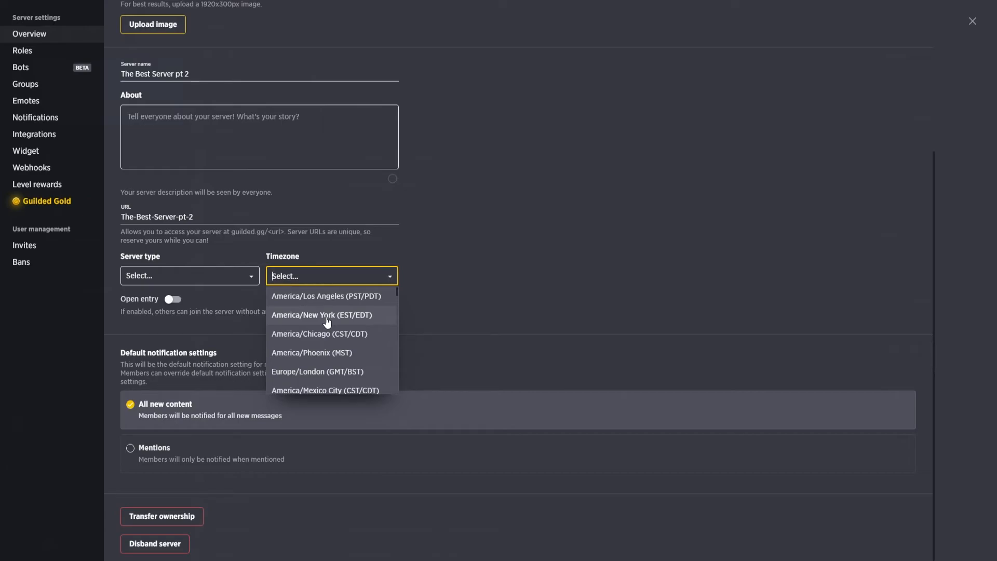
left_click(669, 192)
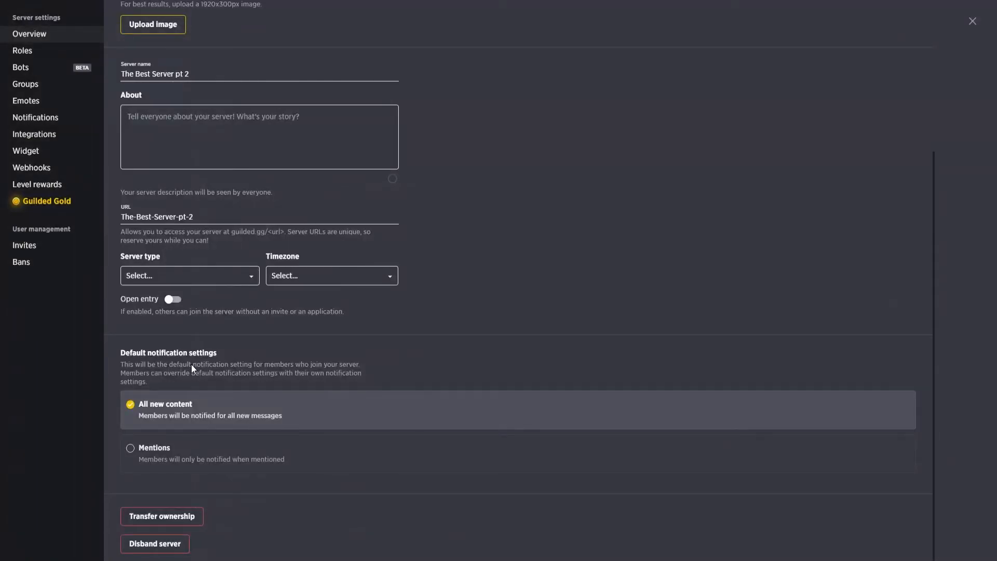
Start a Discord server template import from the server's integrations and open the template link for entry.
left_click(41, 136)
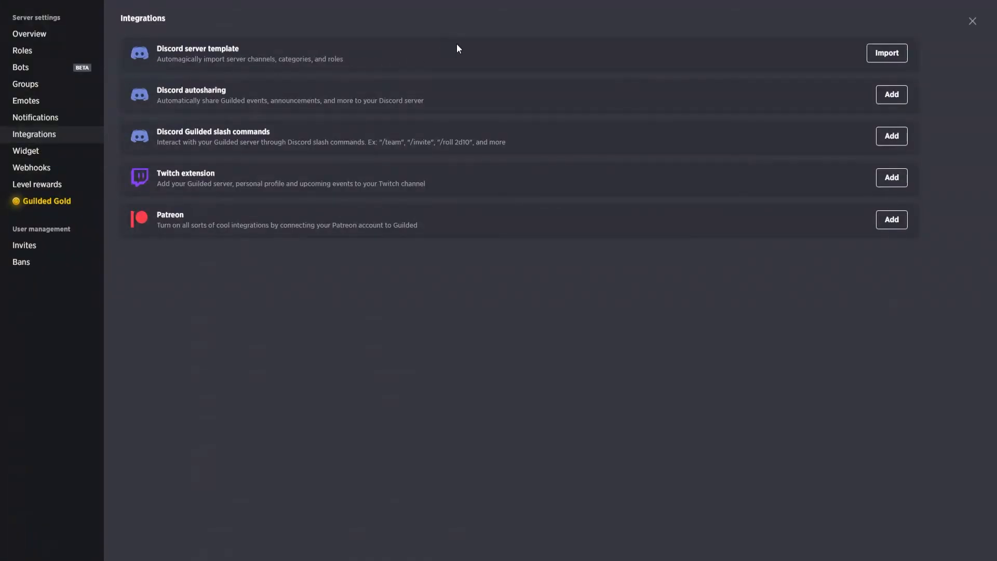
left_click(890, 54)
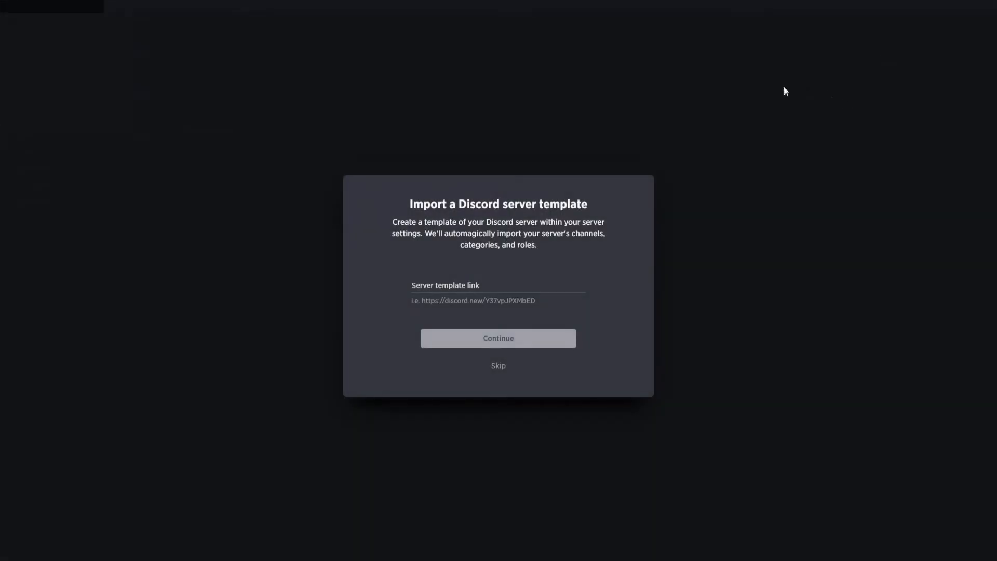
left_click(495, 289)
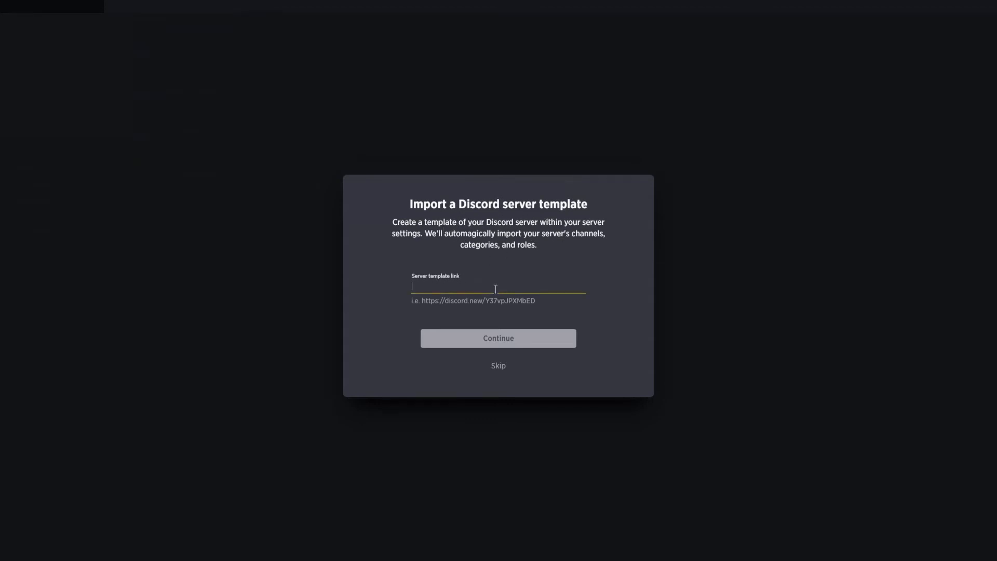